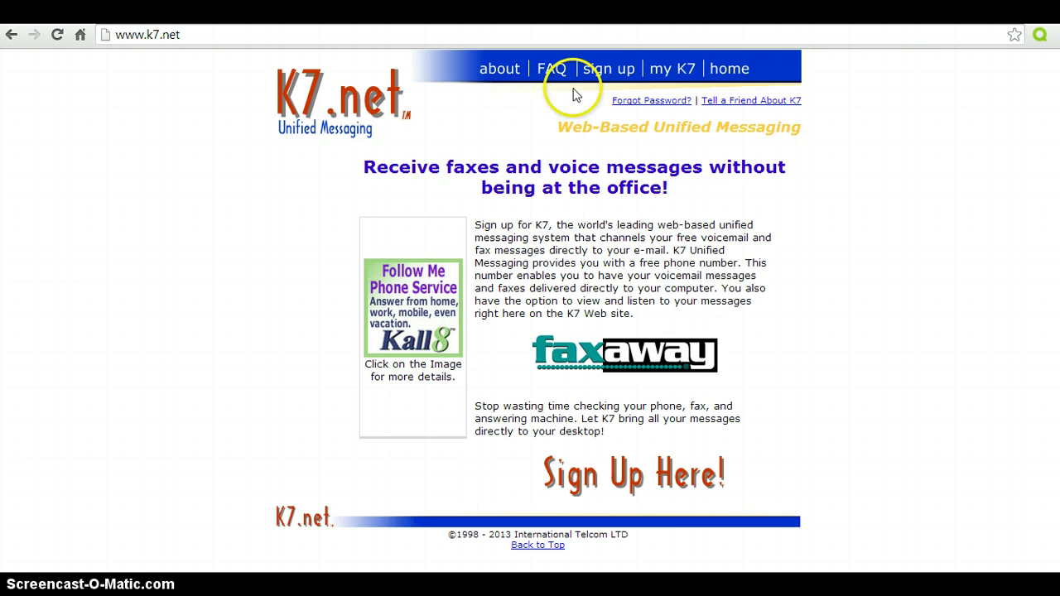
- Open the free sign-up form and choose PCM format with fax and greeting-only voicemail
left_click(607, 73)
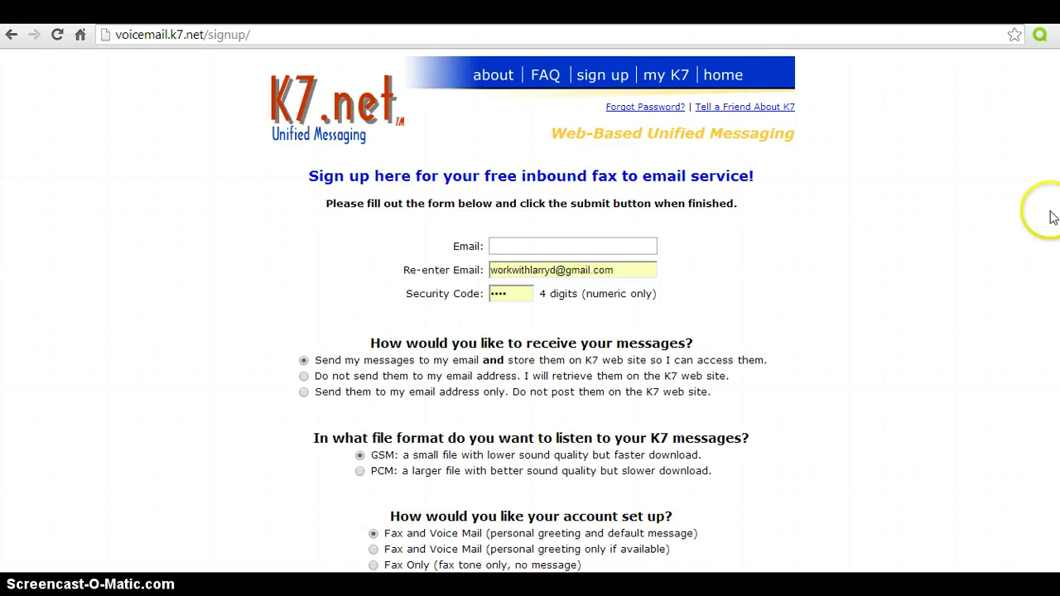
scroll(531, 314, "down", 1)
scroll(530, 315, "down", 5)
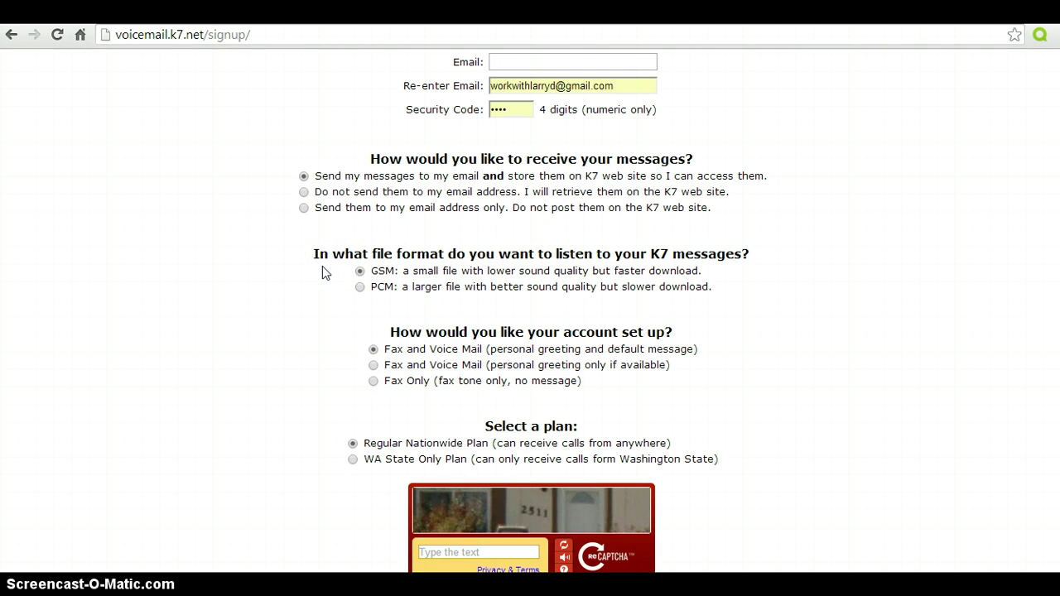
left_click(361, 287)
left_click(373, 365)
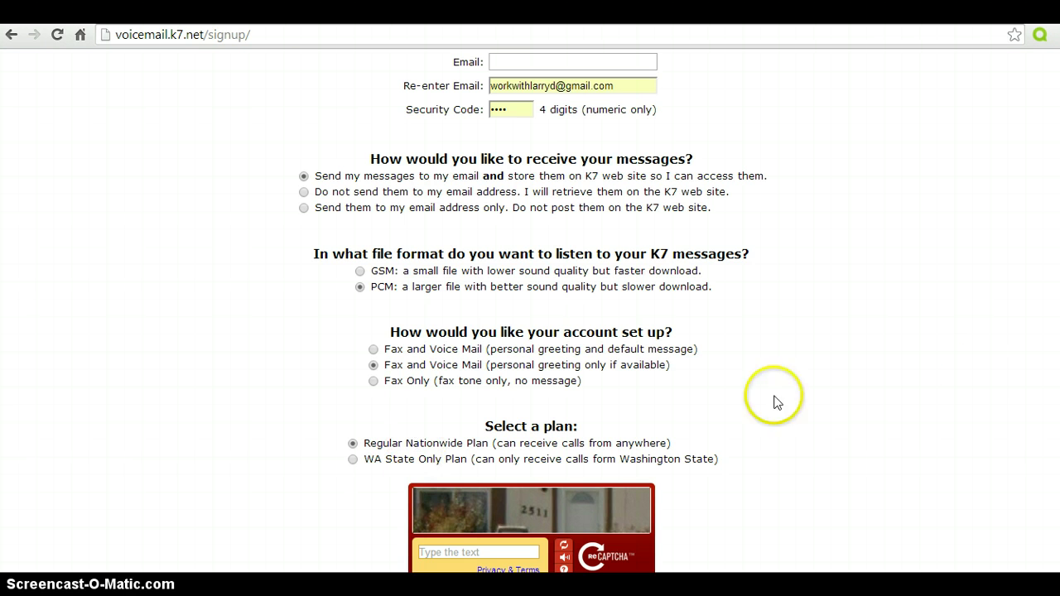
- Enter the captcha answer on the sign-up form
scroll(979, 320, "down", 2)
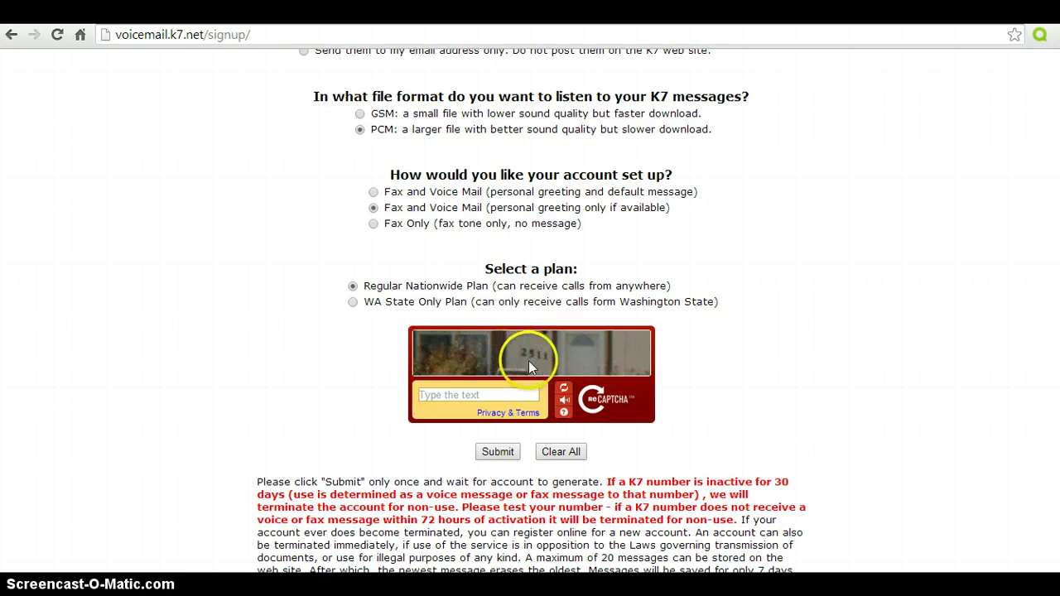
left_click(448, 397)
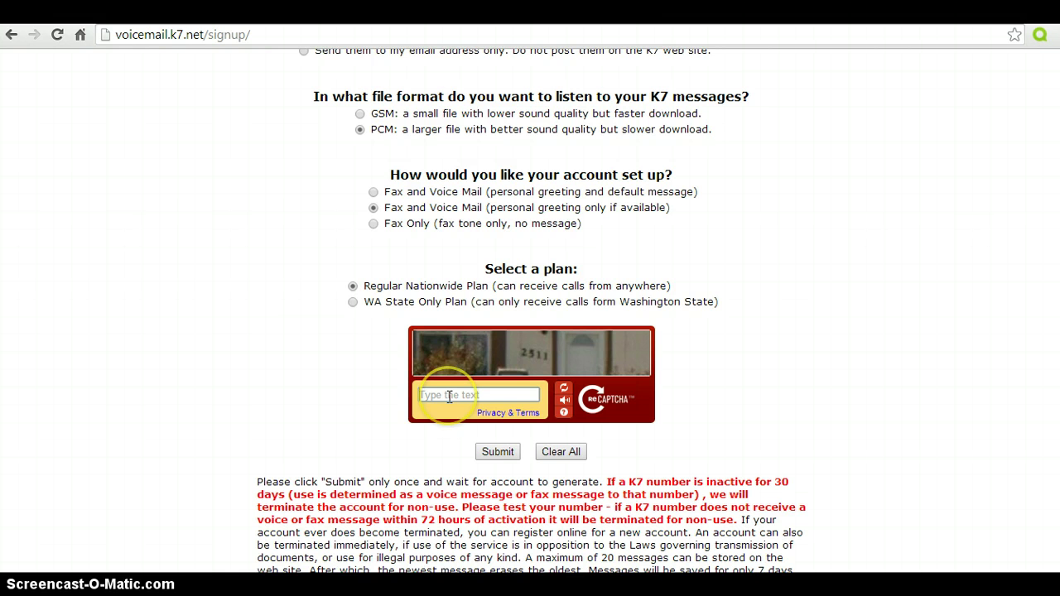
type("2511")
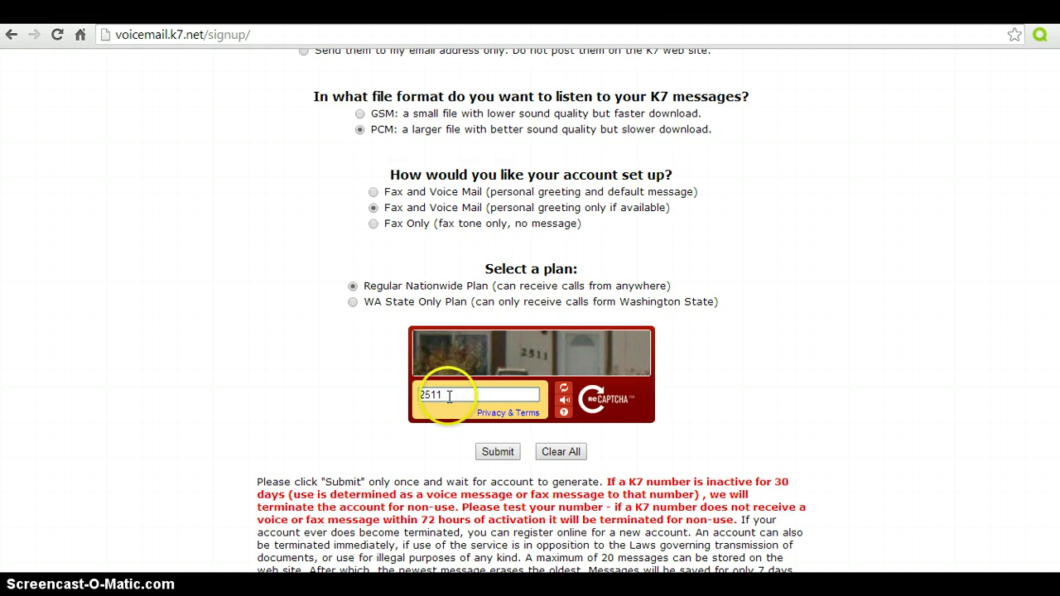
scroll(530, 311, "up", 3)
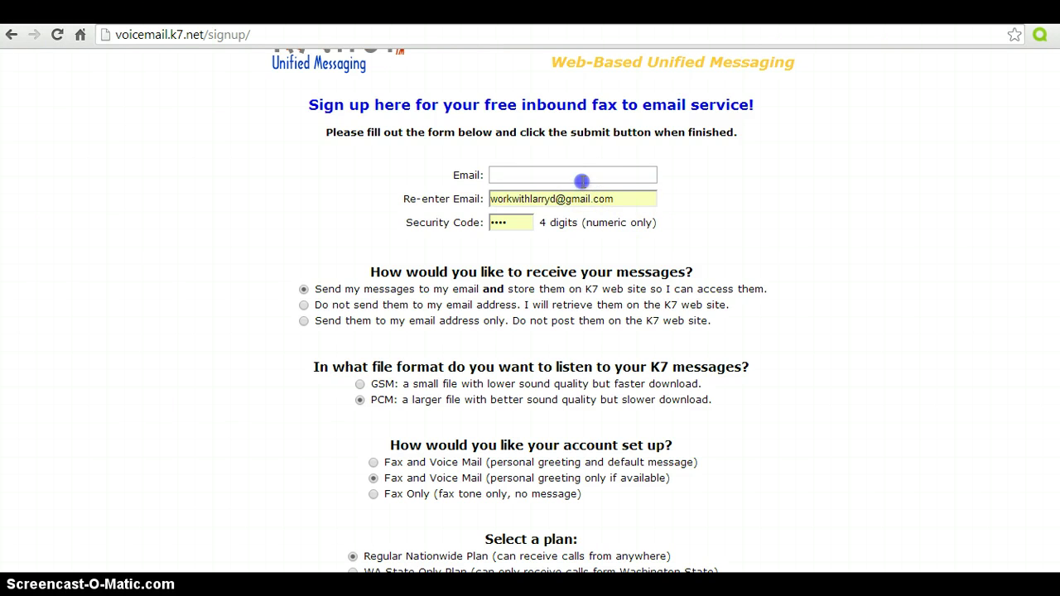
- Enter the account email address in the Email field
left_click(583, 178)
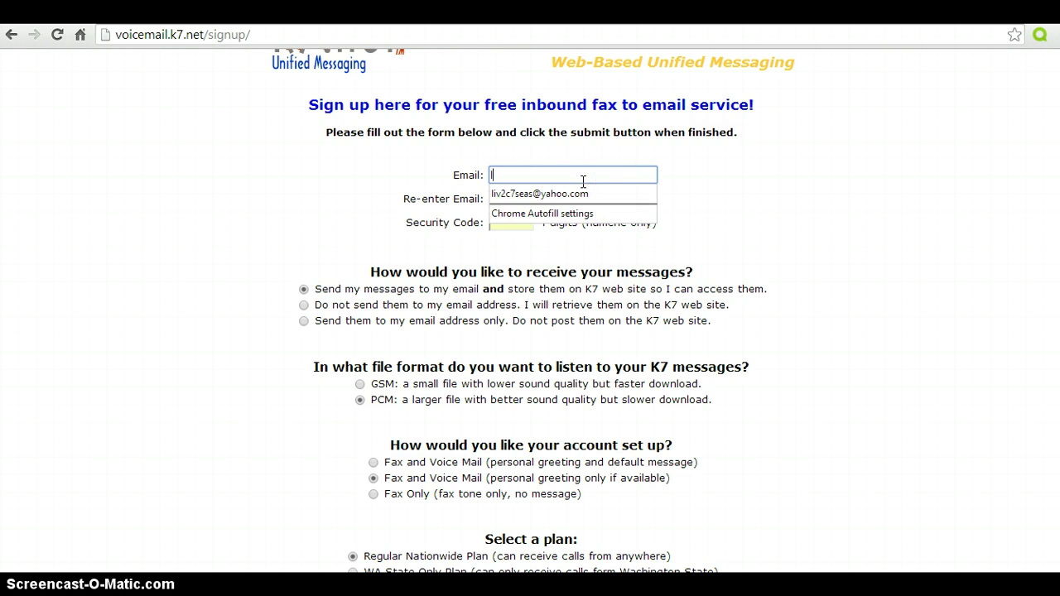
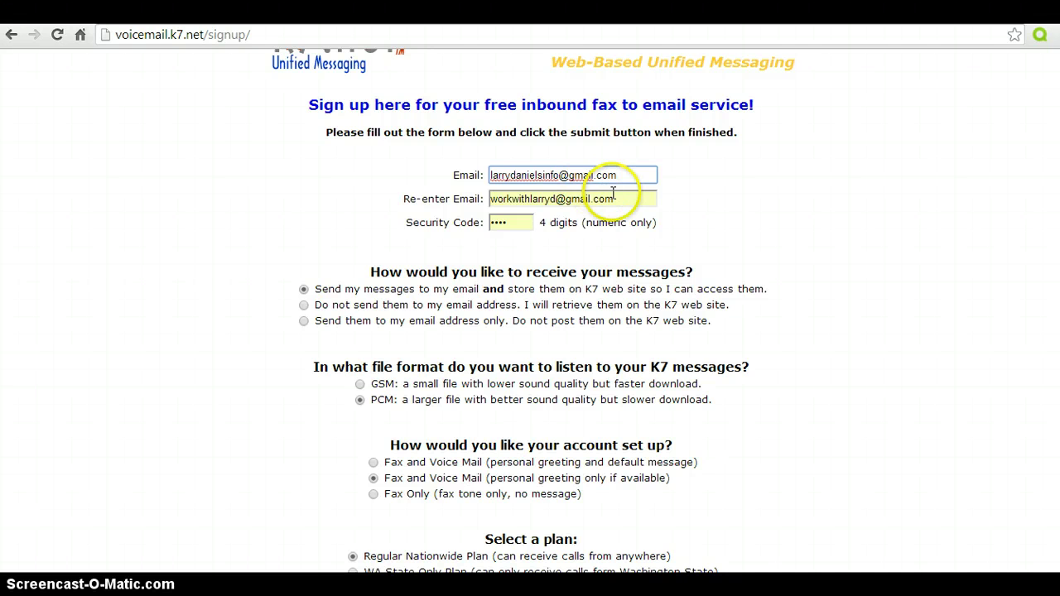
- Replace the old confirmation email with a copy of the new address, removing the extra letter
left_click_drag(620, 199, 448, 208)
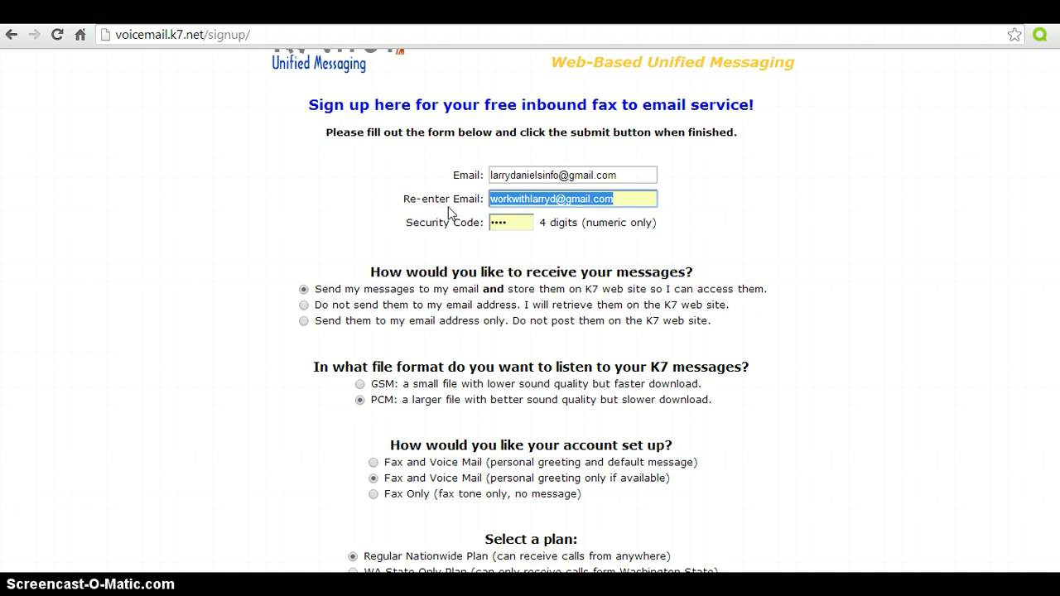
key("BackSpace")
left_click(491, 203)
left_click_drag(634, 174, 483, 158)
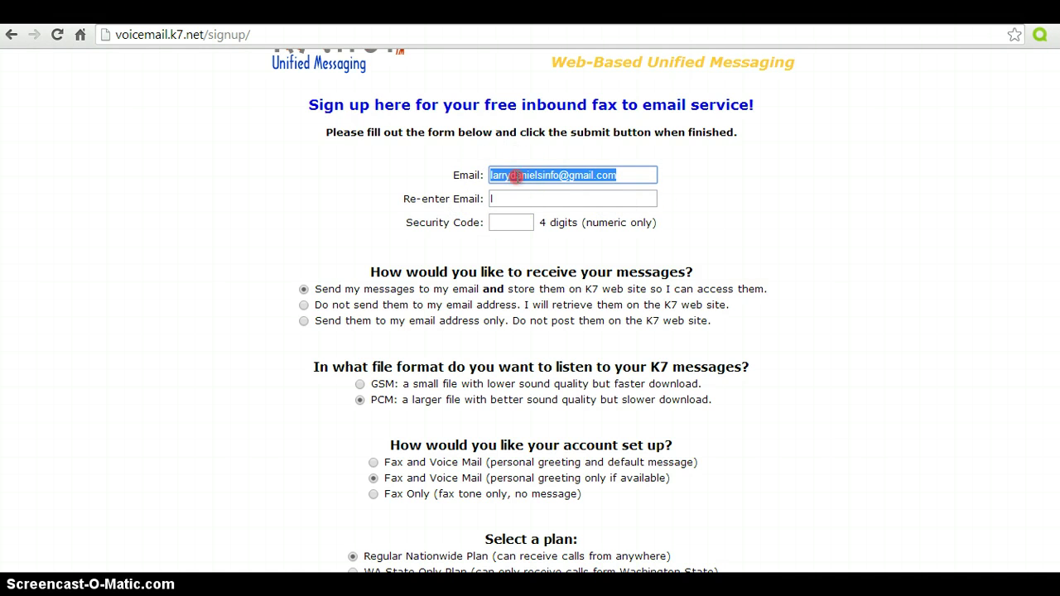
right_click(511, 177)
left_click(551, 248)
right_click(517, 199)
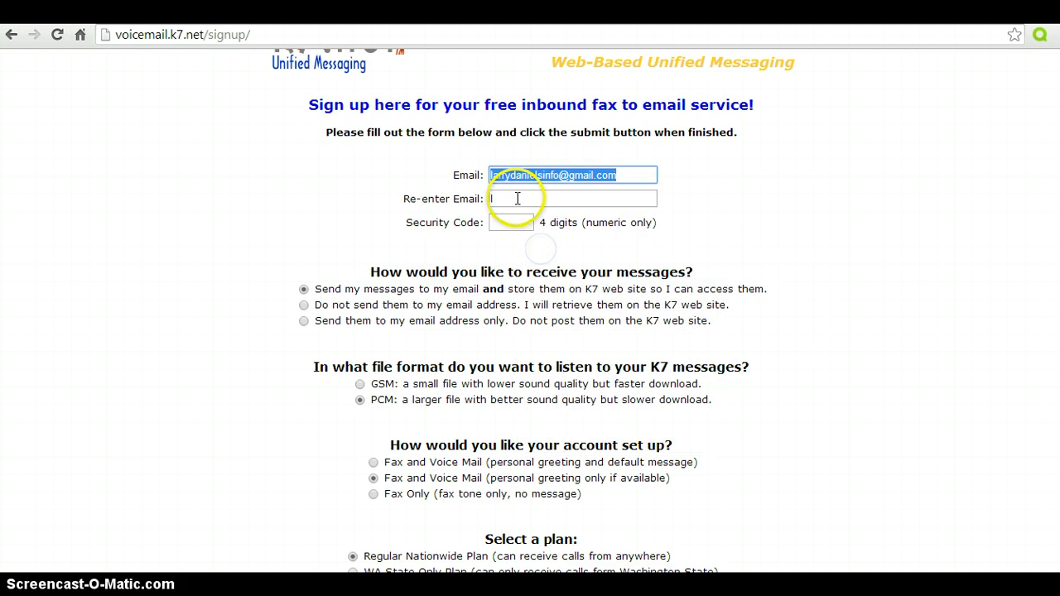
left_click(545, 290)
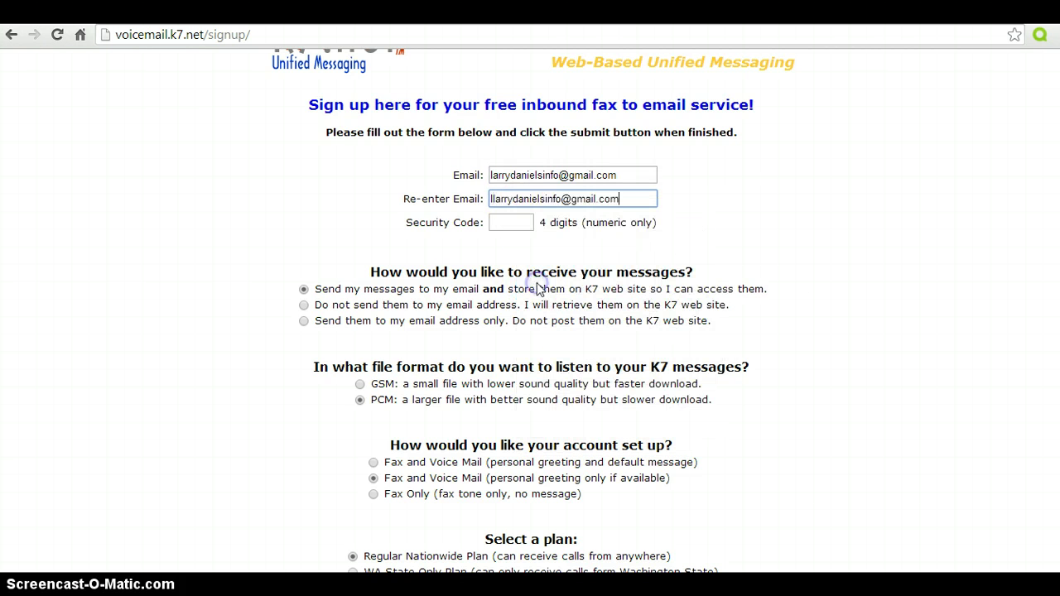
left_click(494, 198)
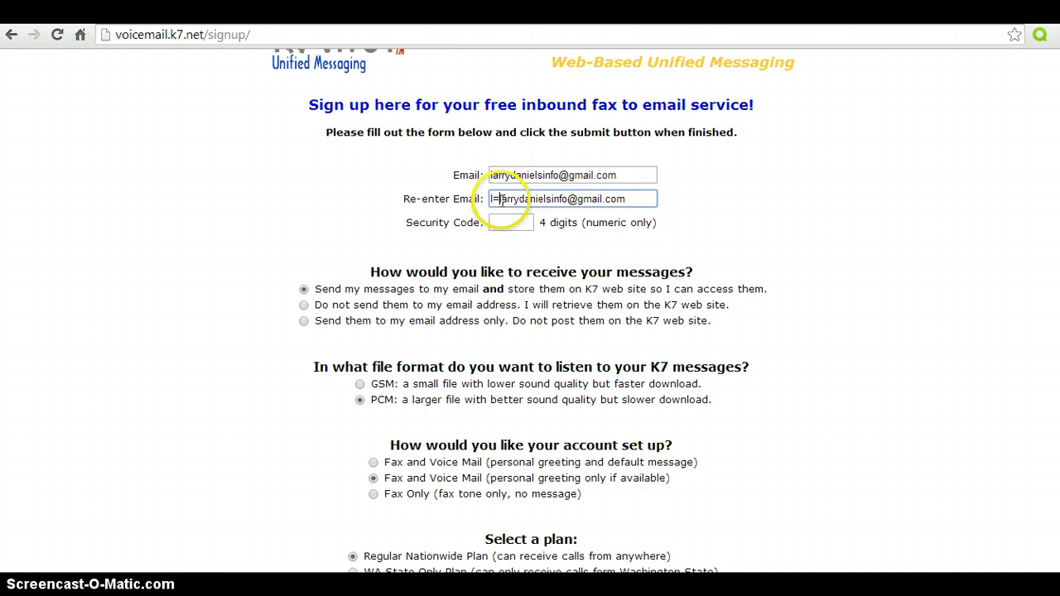
key("BackSpace")
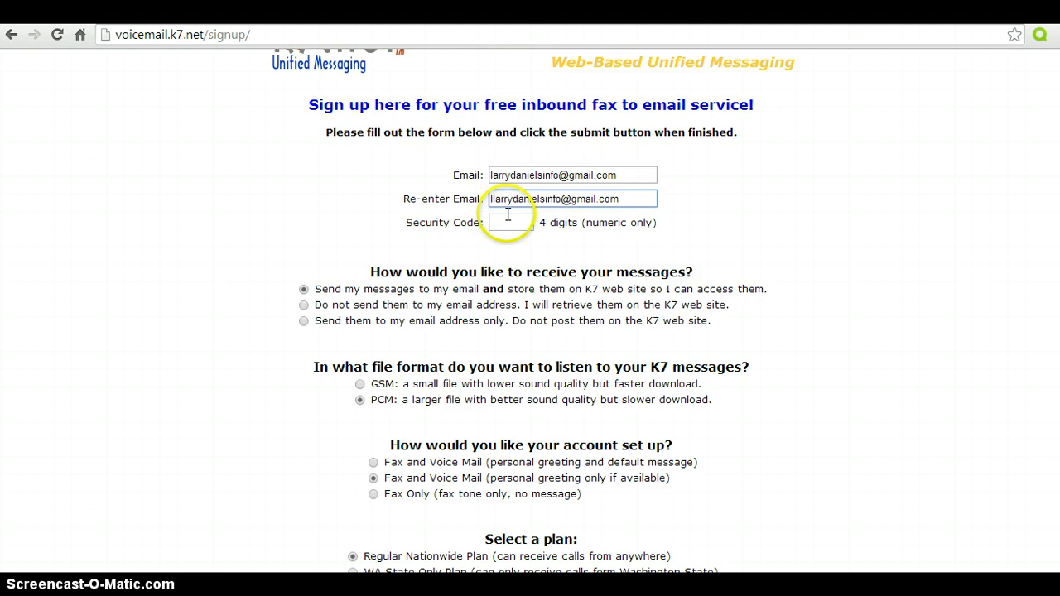
- Enter a four-digit security code for the account
left_click(508, 223)
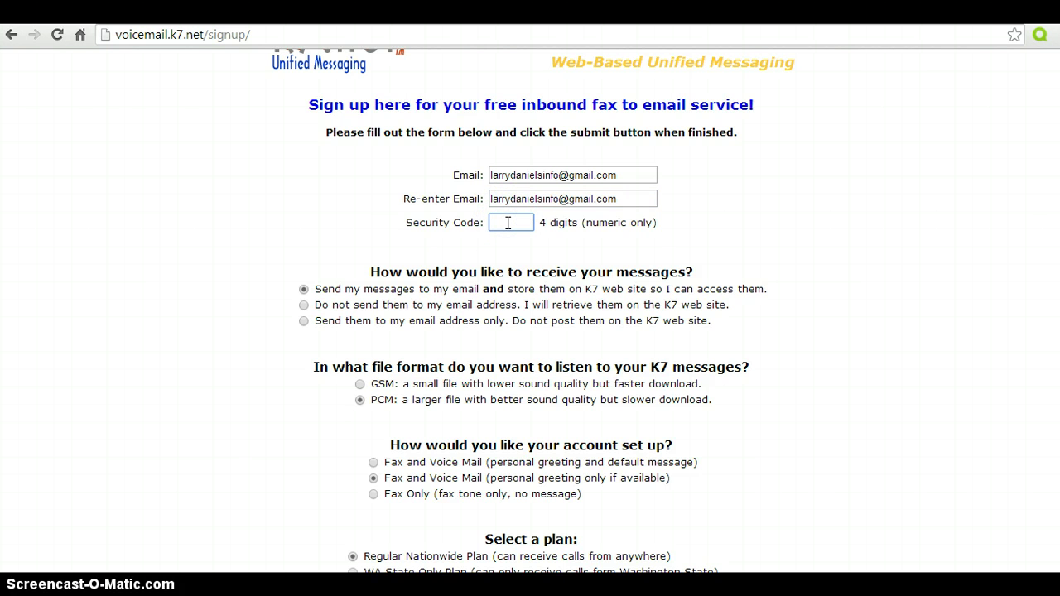
type("1234")
left_click(1042, 171)
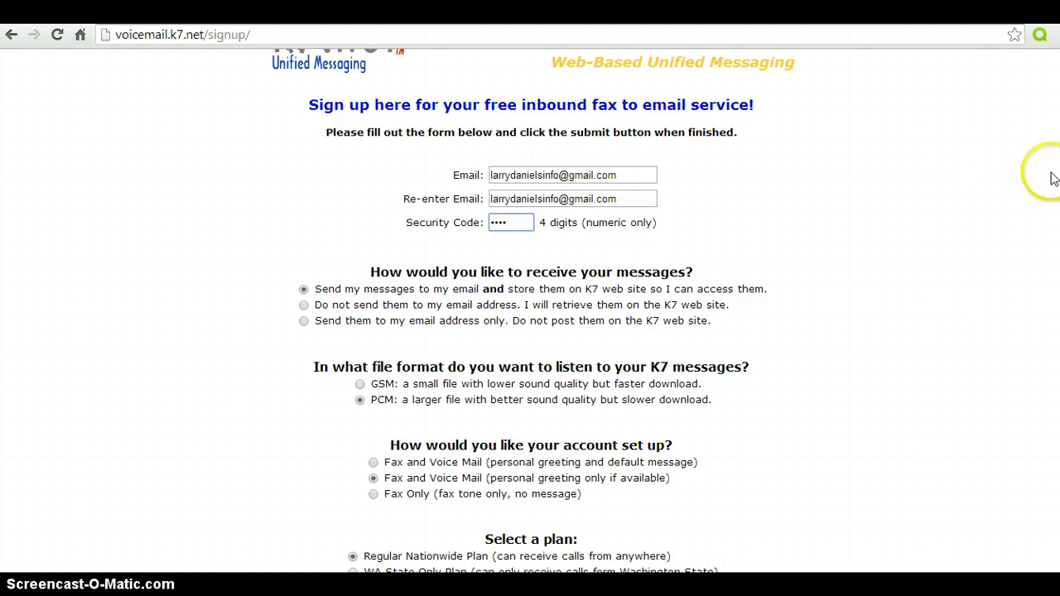
- Submit the completed sign-up form to get the new number and security code
scroll(530, 332, "down", 4)
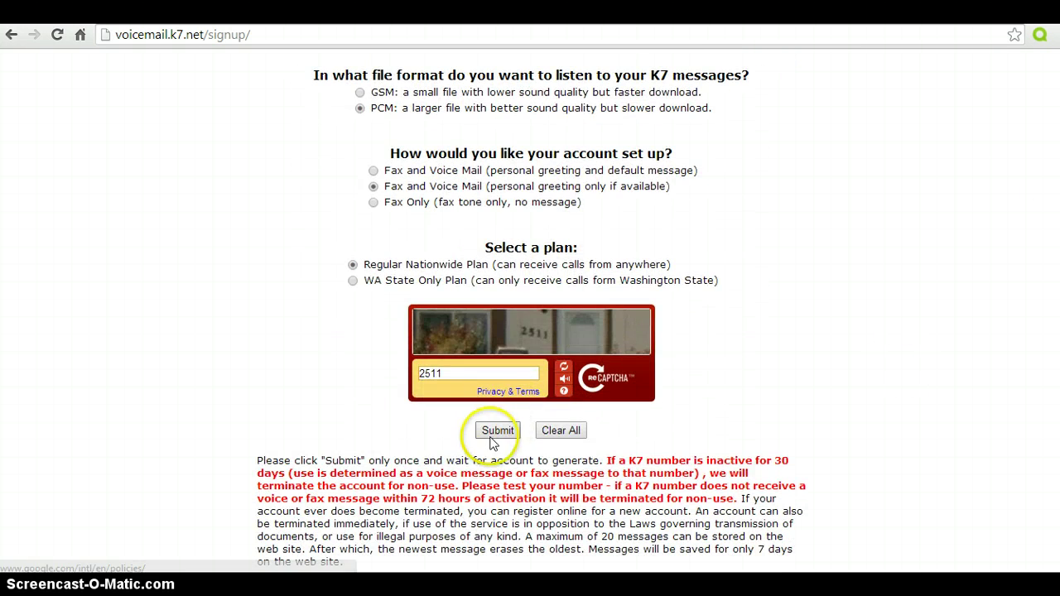
left_click(492, 431)
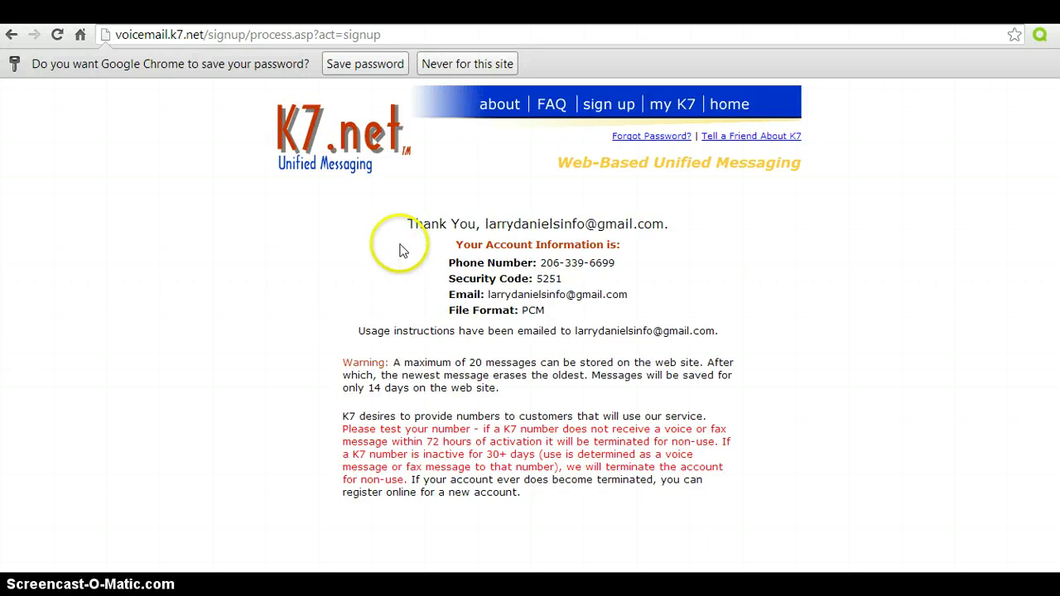
- Leave the K7.net thank-you page for the Gmail tab with the Instant Rewards message
left_click(409, 246)
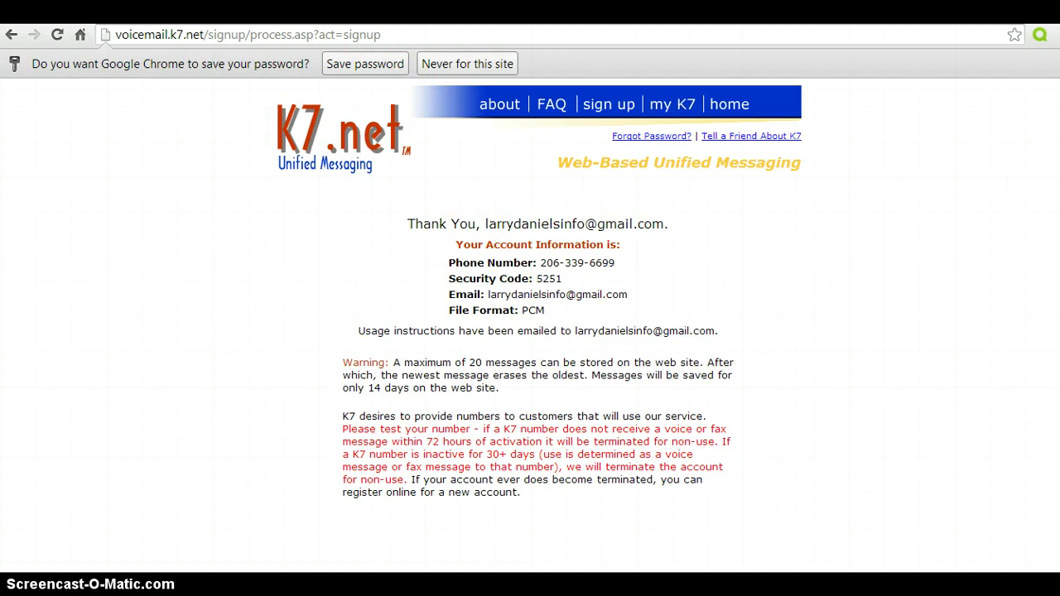
key("ctrl+Tab")
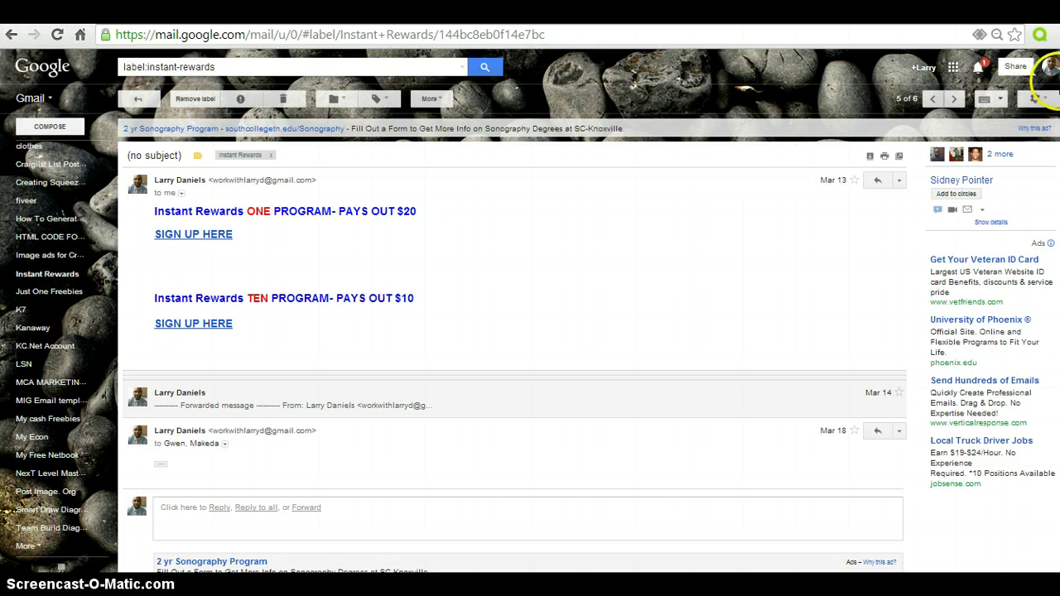
- Switch Gmail to the second Google account so its inbox with the K7 welcome email shows
left_click(1050, 66)
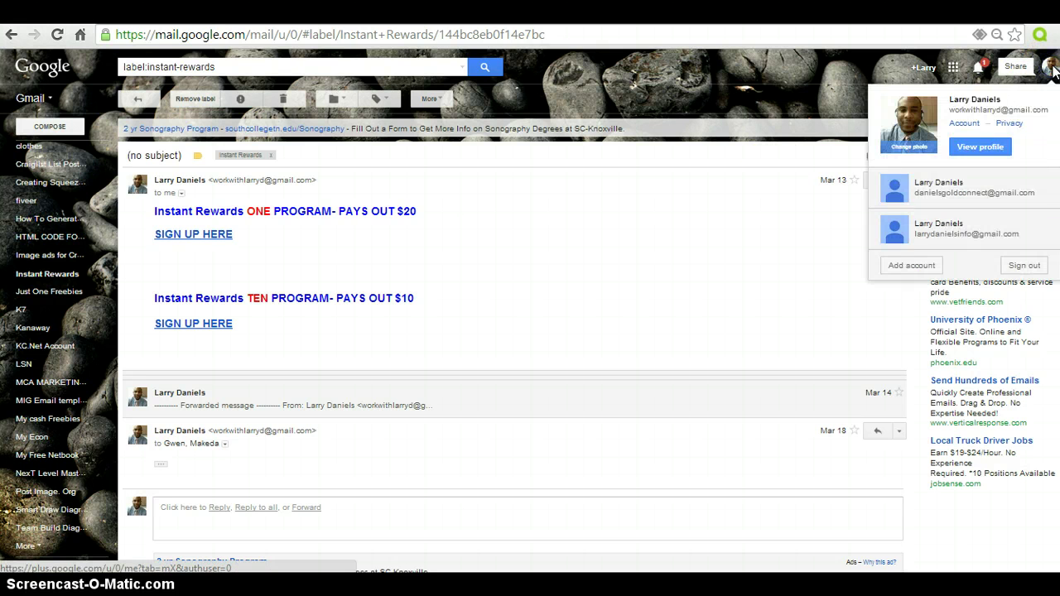
left_click(932, 229)
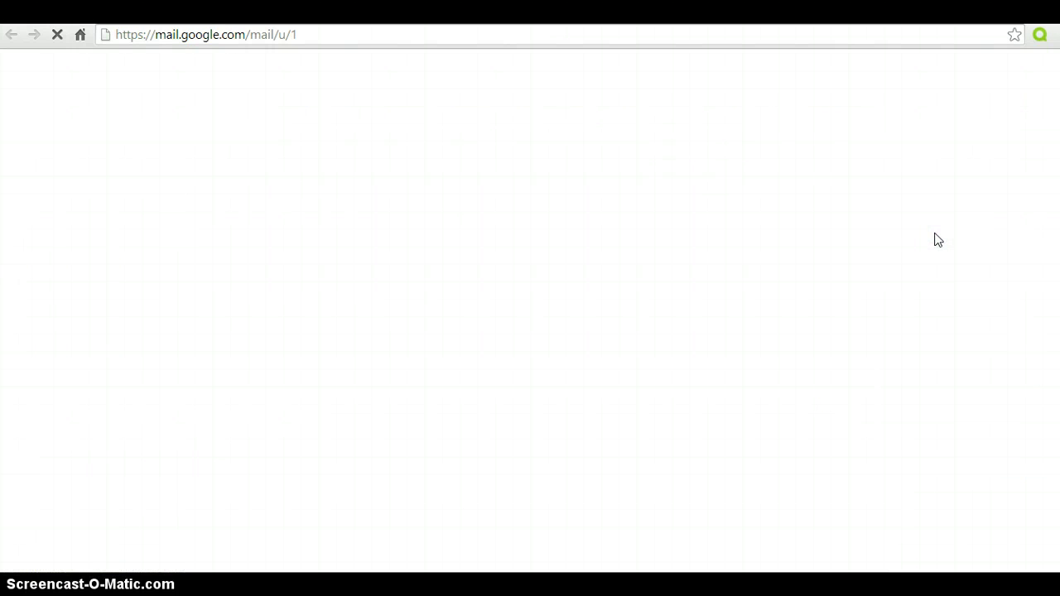
left_click(585, 342)
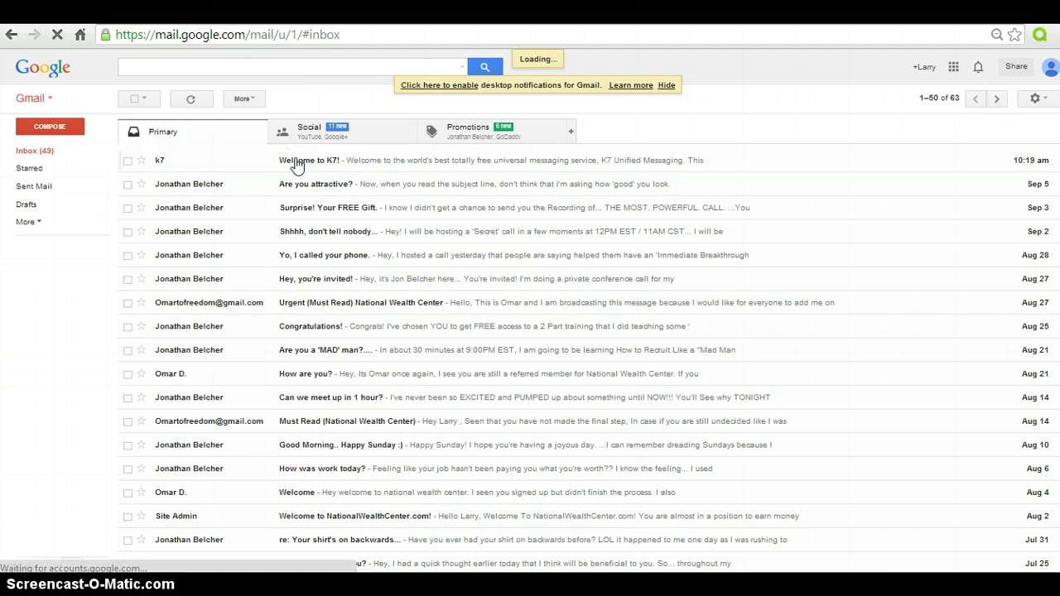
- Read the 'Welcome to K7!' email's account details, then bring up the Facebook group link note
left_click(297, 164)
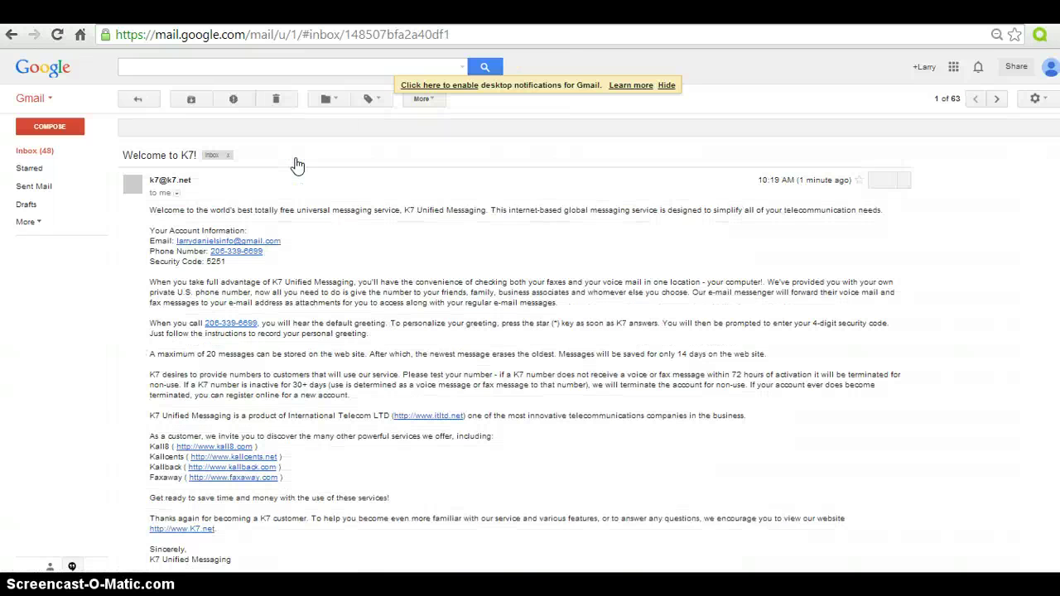
left_click(297, 164)
left_click(386, 282)
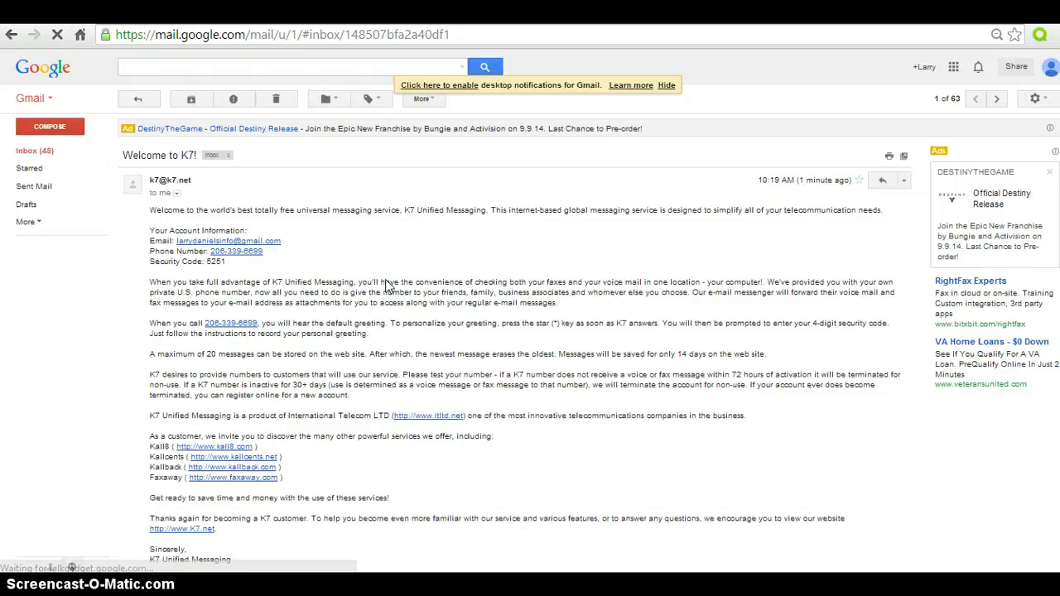
left_click(233, 290)
left_click(381, 369)
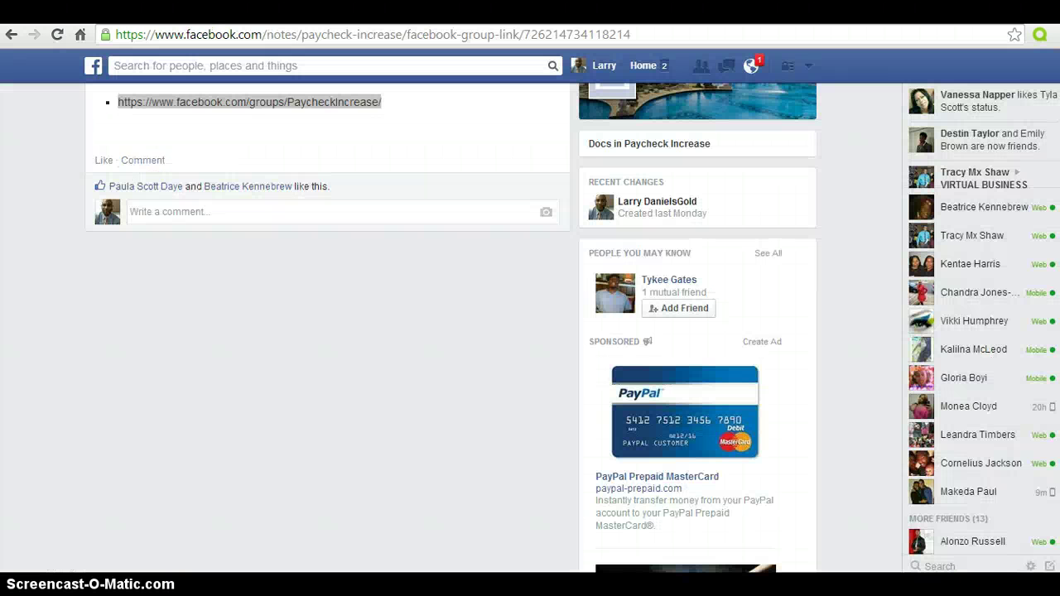
key("alt+Tab")
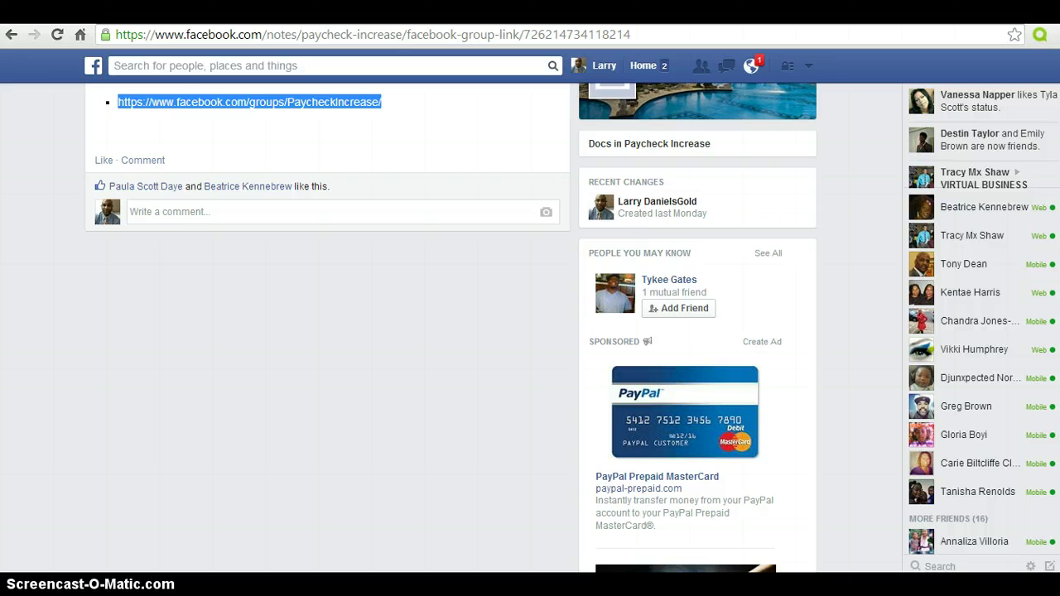
- Go to the Paycheck Increase group and scroll through its Files list
scroll(531, 331, "up", 1)
left_click(723, 137)
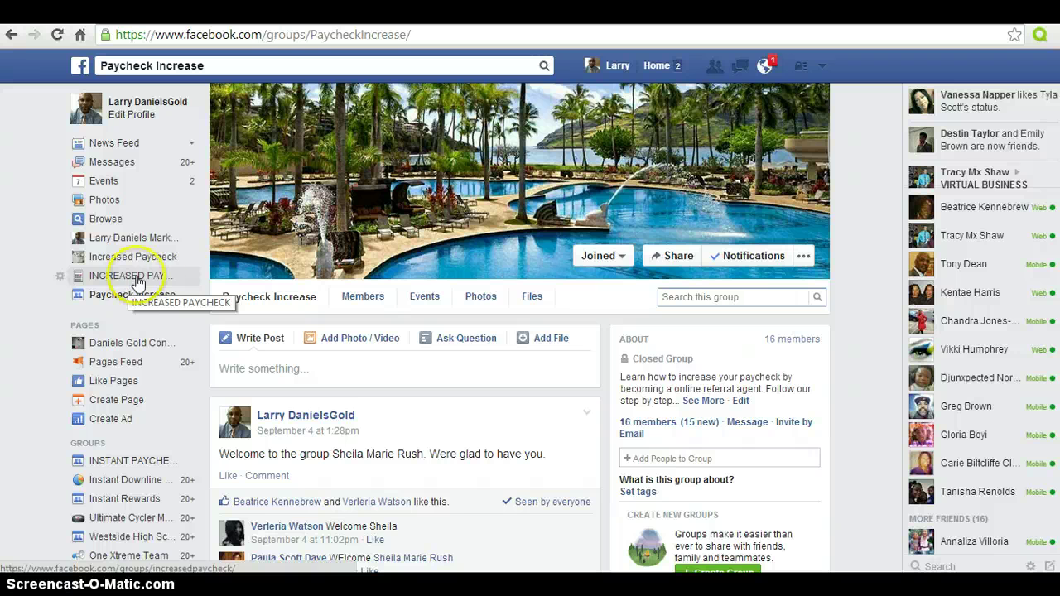
left_click(533, 298)
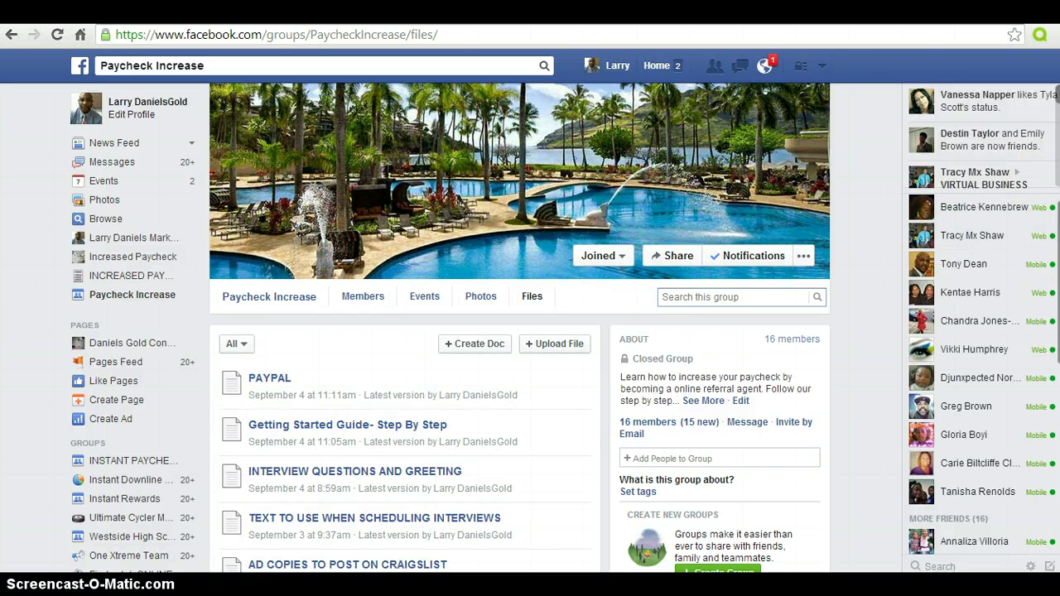
scroll(565, 327, "down", 3)
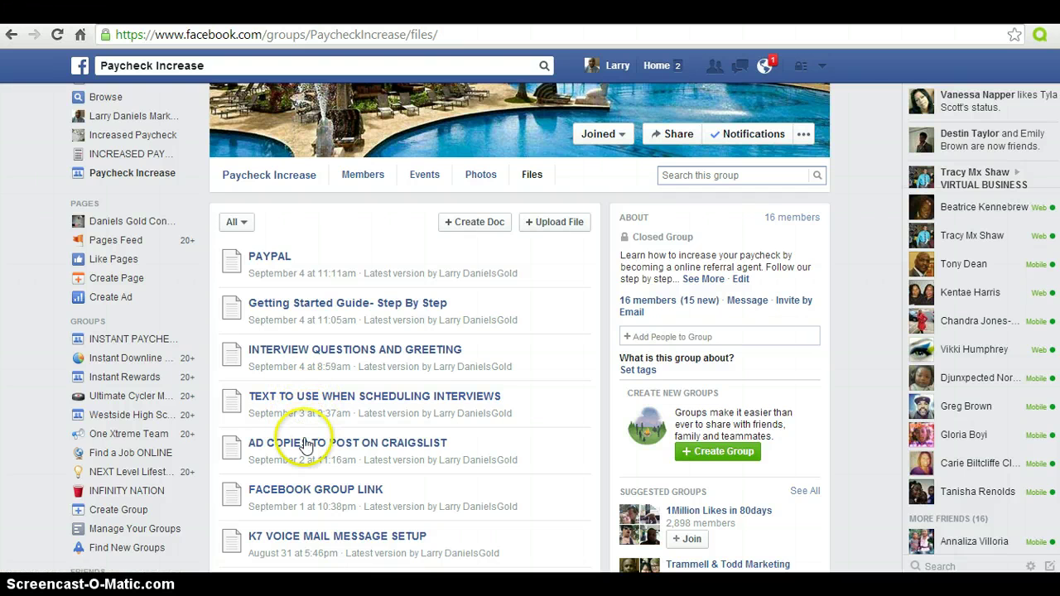
- Open the K7 VOICE MAIL MESSAGE SETUP document and highlight its voicemail script
left_click(303, 538)
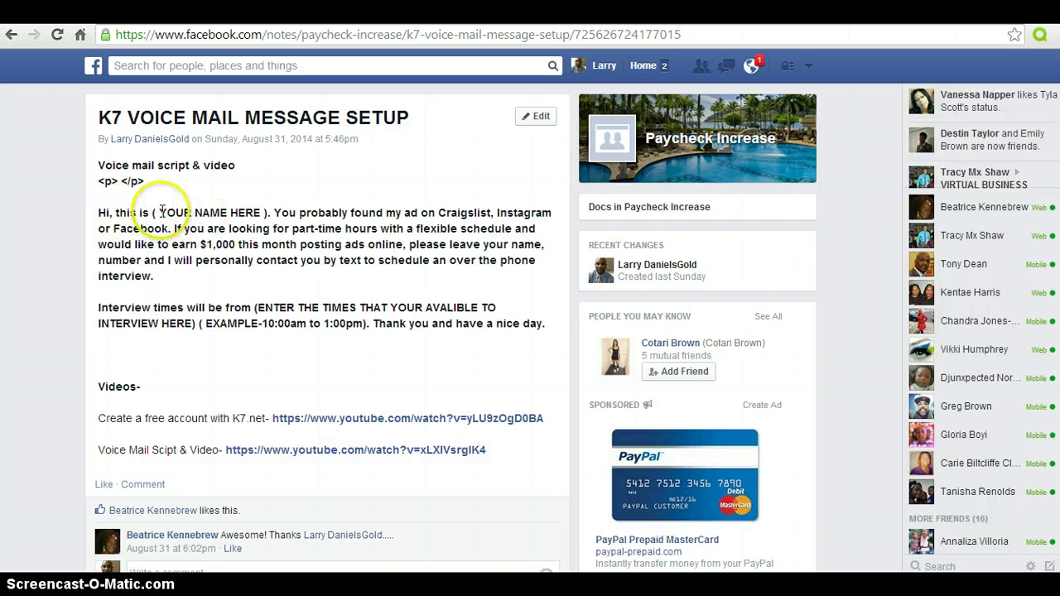
left_click_drag(98, 213, 209, 314)
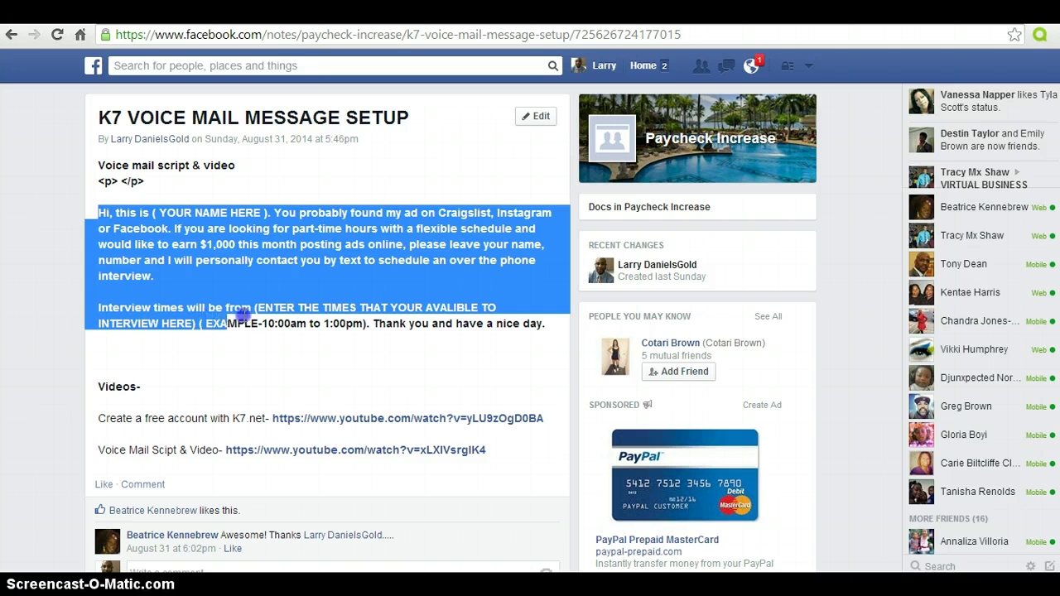
left_click_drag(295, 324, 479, 330)
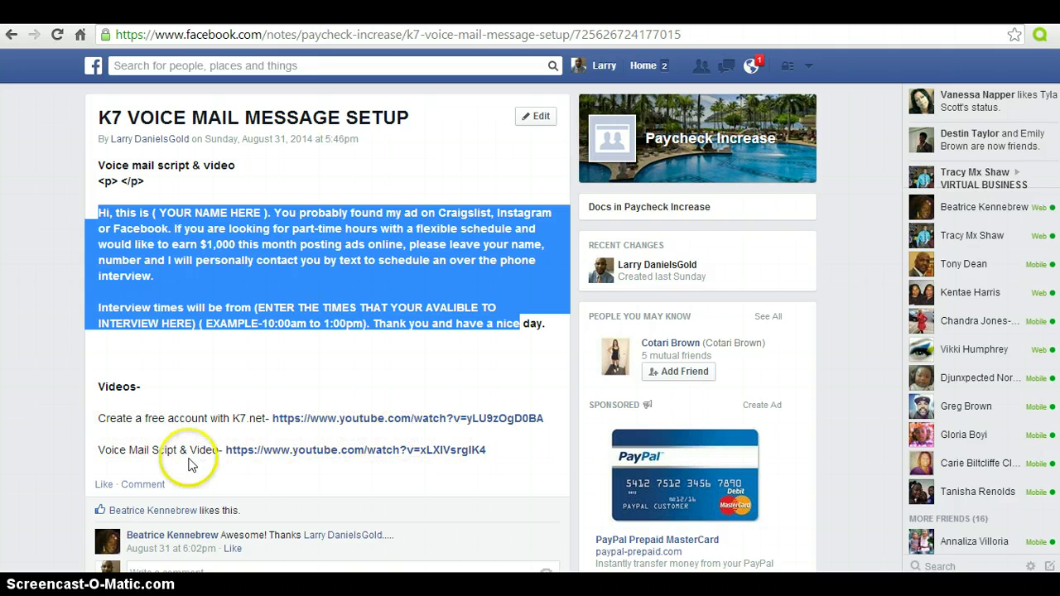
left_click(206, 354)
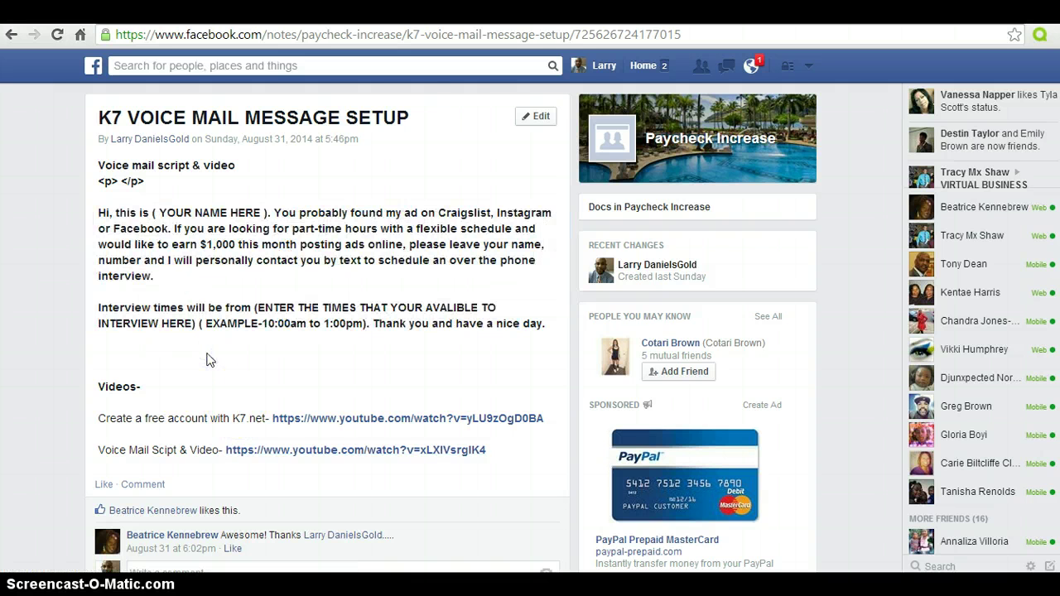